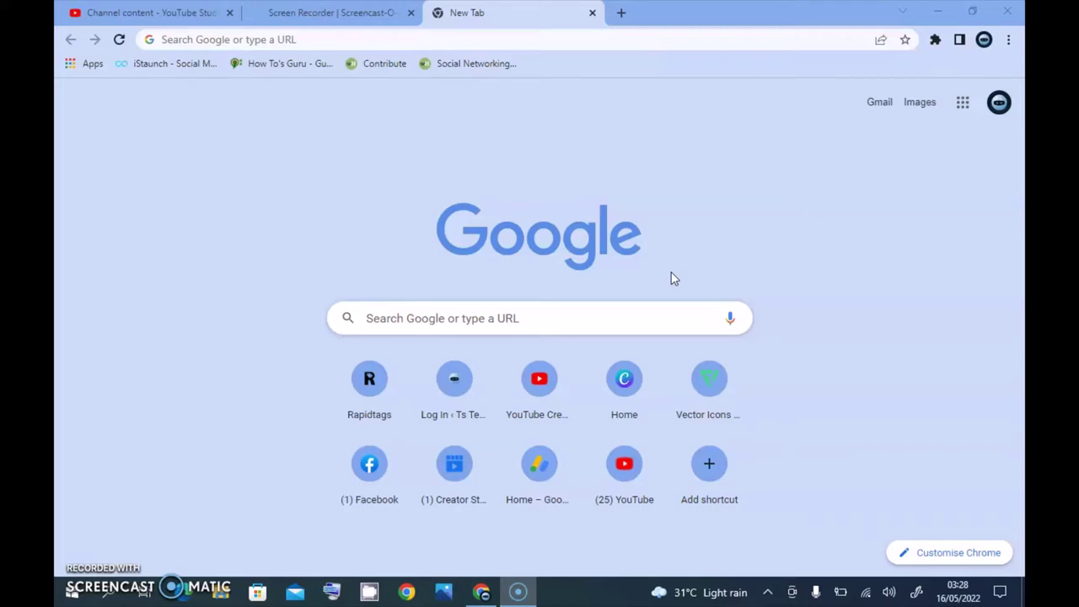
- Load facebook.com from the Chrome address bar, dropping the stray trailing backslash
left_click(321, 35)
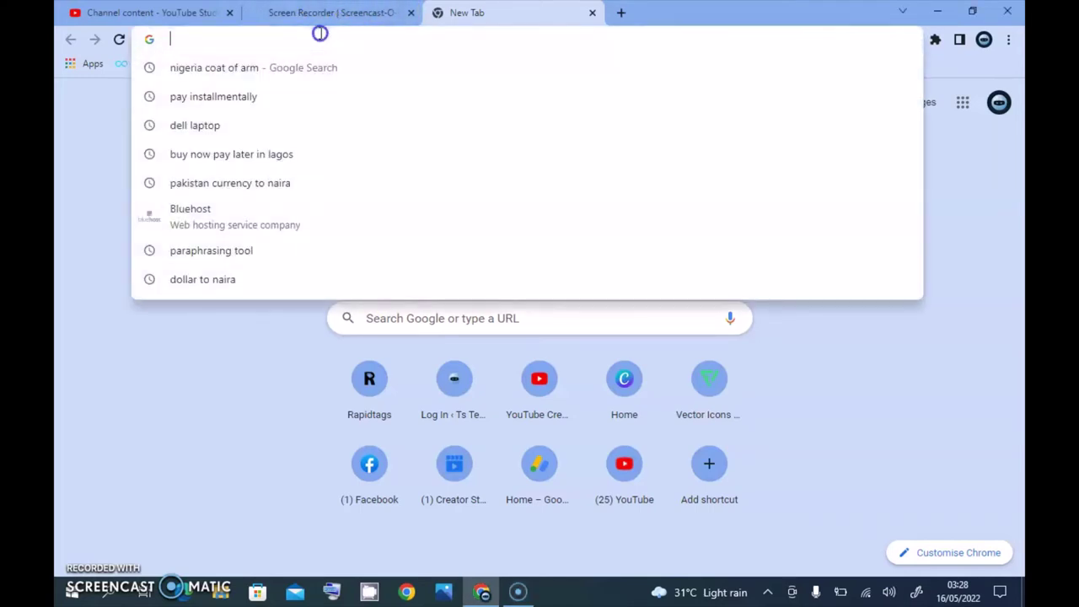
type("facebook.com\\")
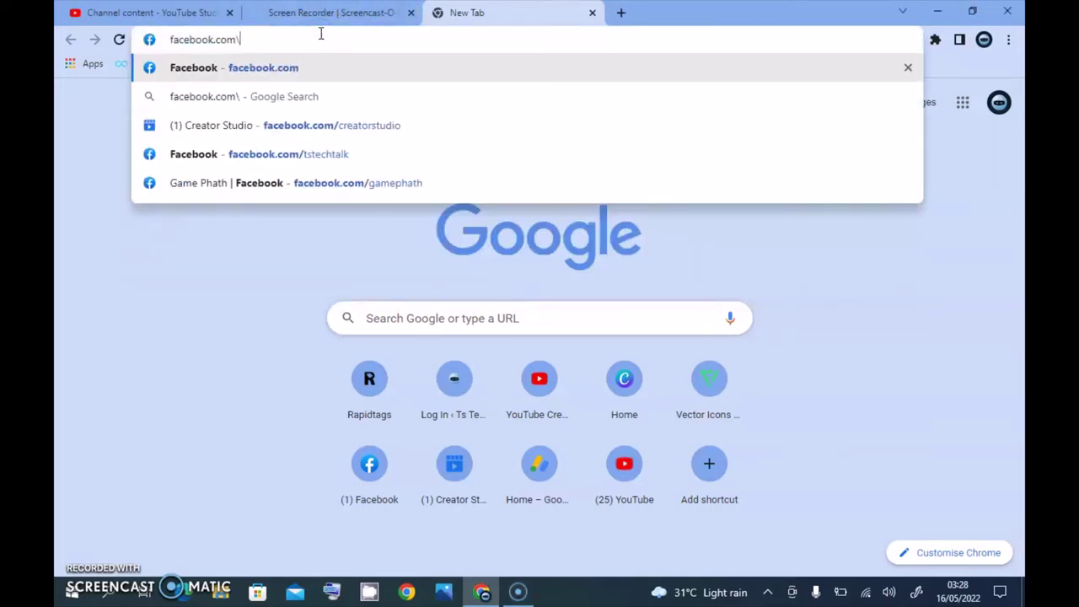
key("BackSpace")
key("Return")
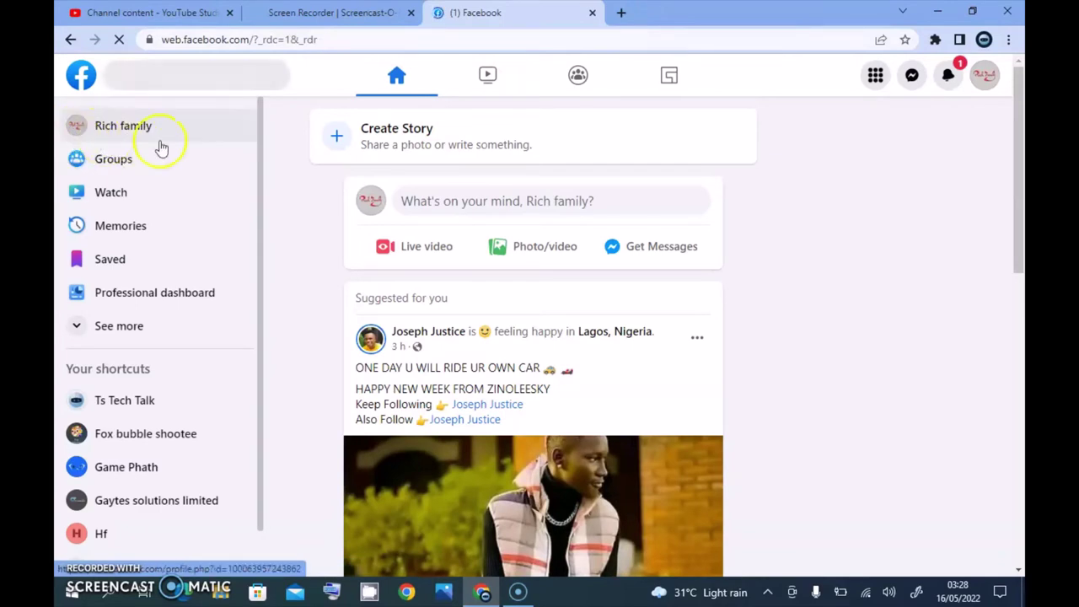
- Switch to the personal profile and go to Menu > Pages to list managed Pages
left_click(984, 89)
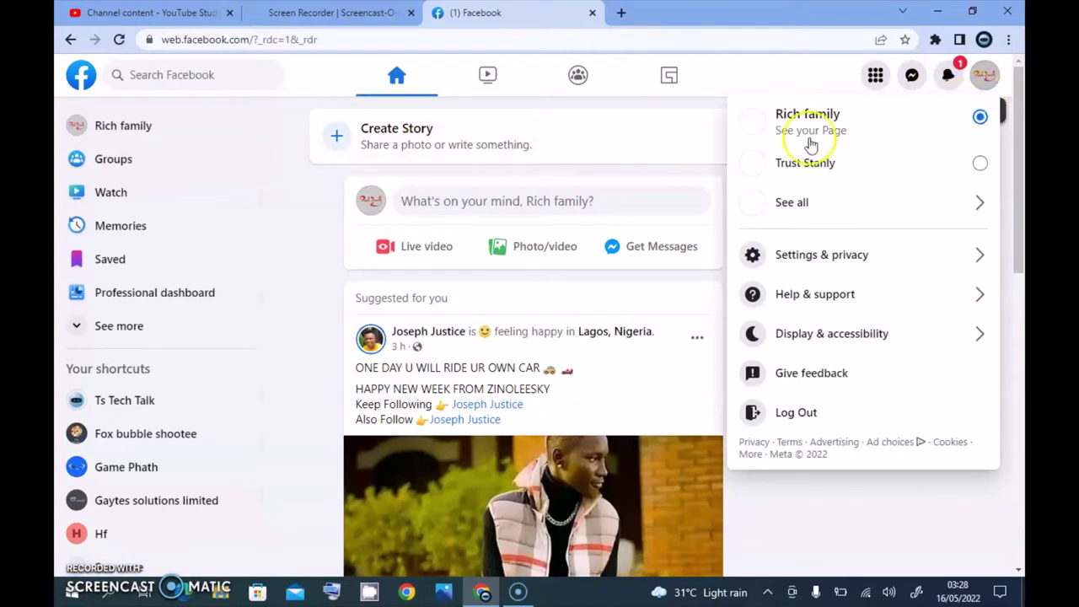
left_click(797, 165)
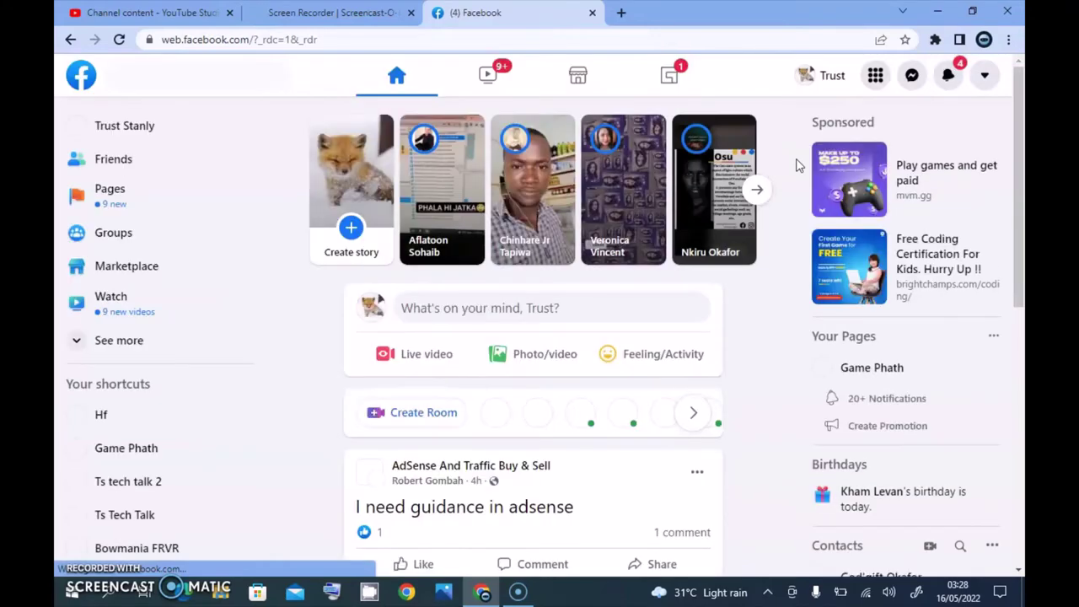
left_click(984, 85)
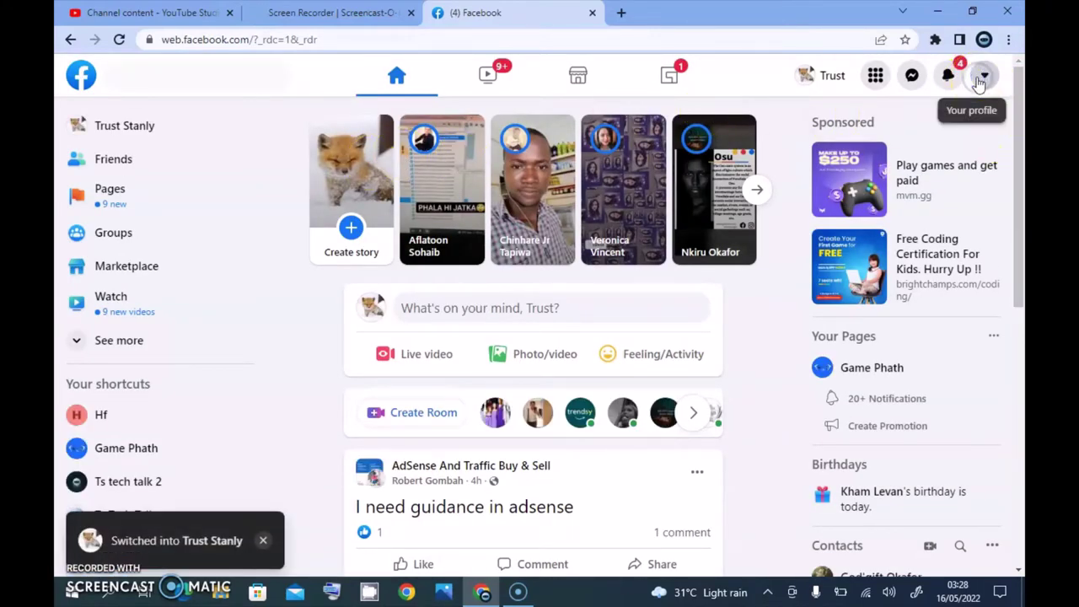
left_click(982, 78)
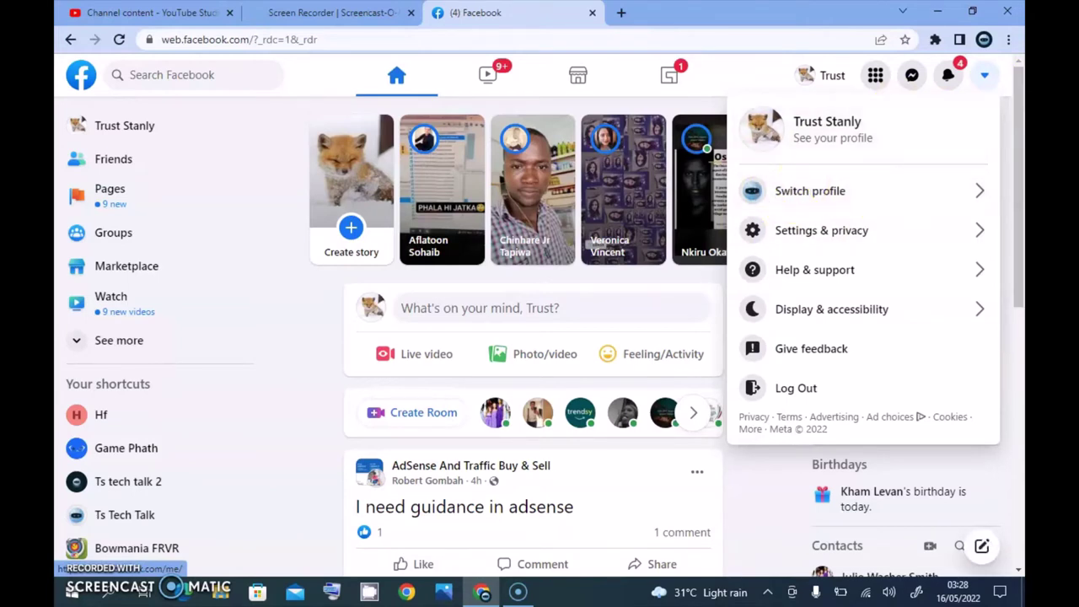
left_click(875, 75)
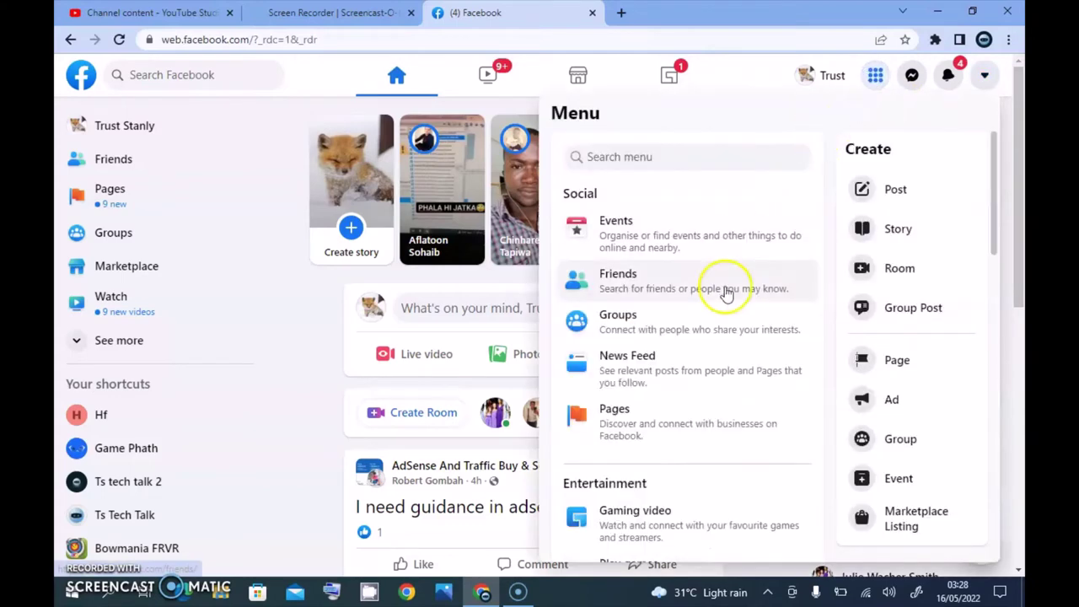
left_click(624, 423)
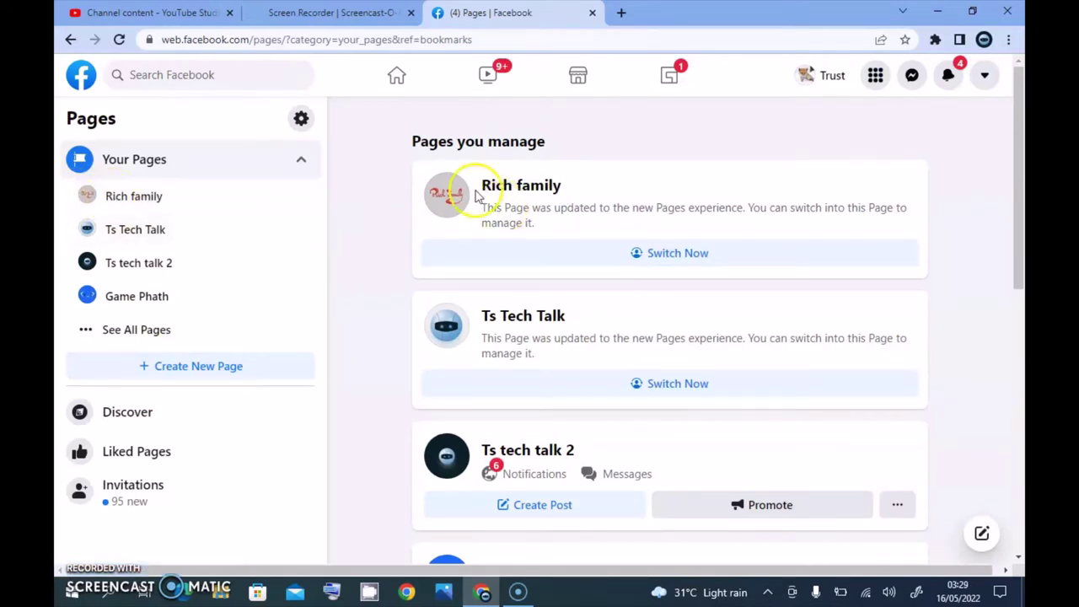
- Switch into the Rich family Page, glance at its More tab sections, then choose Edit Page
left_click(616, 254)
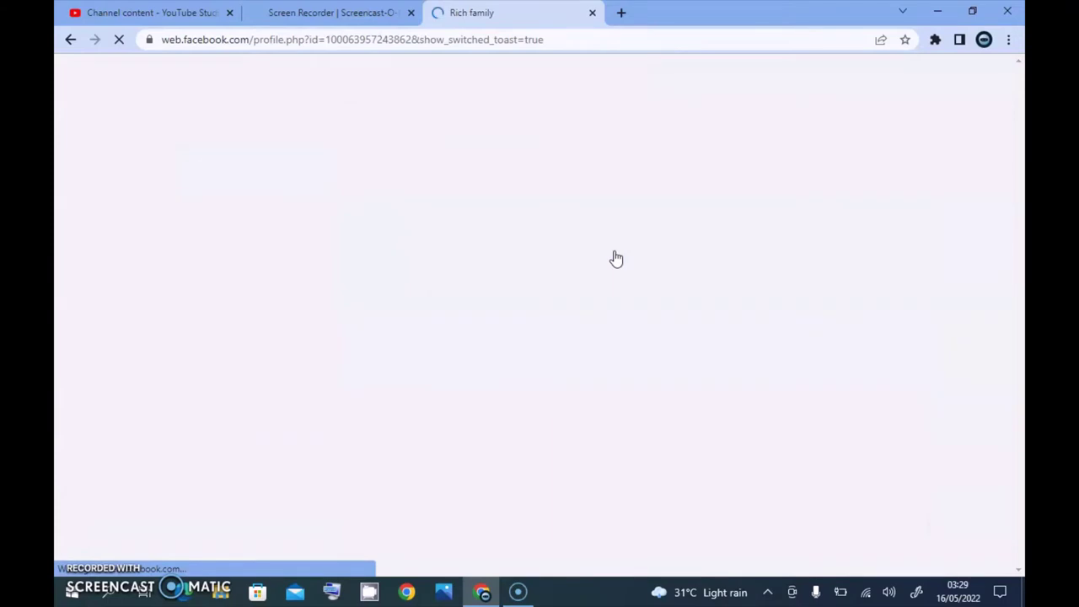
scroll(617, 258, "down", 2)
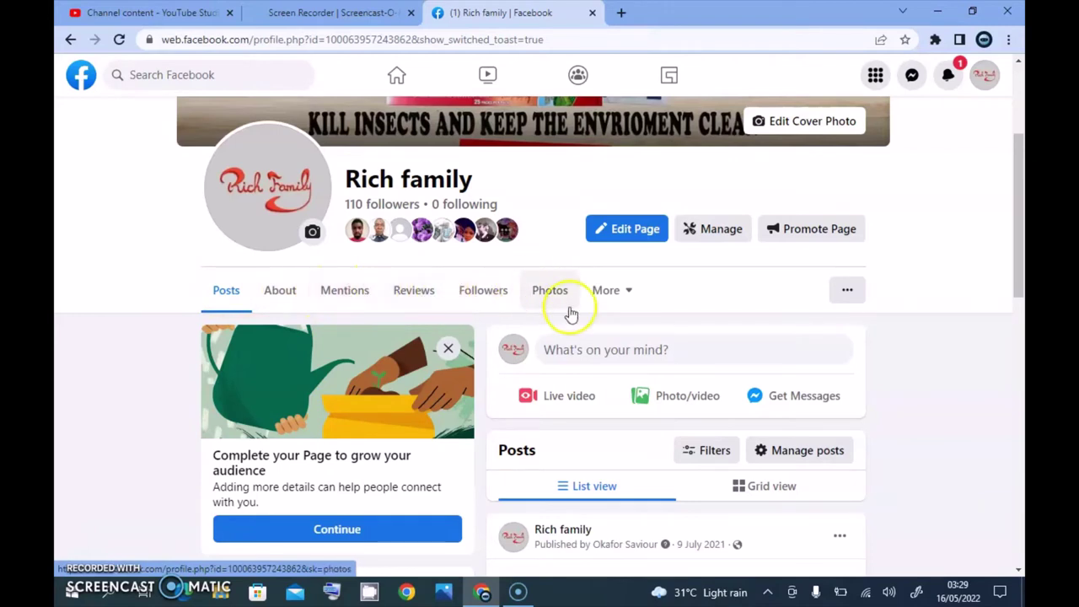
left_click(617, 290)
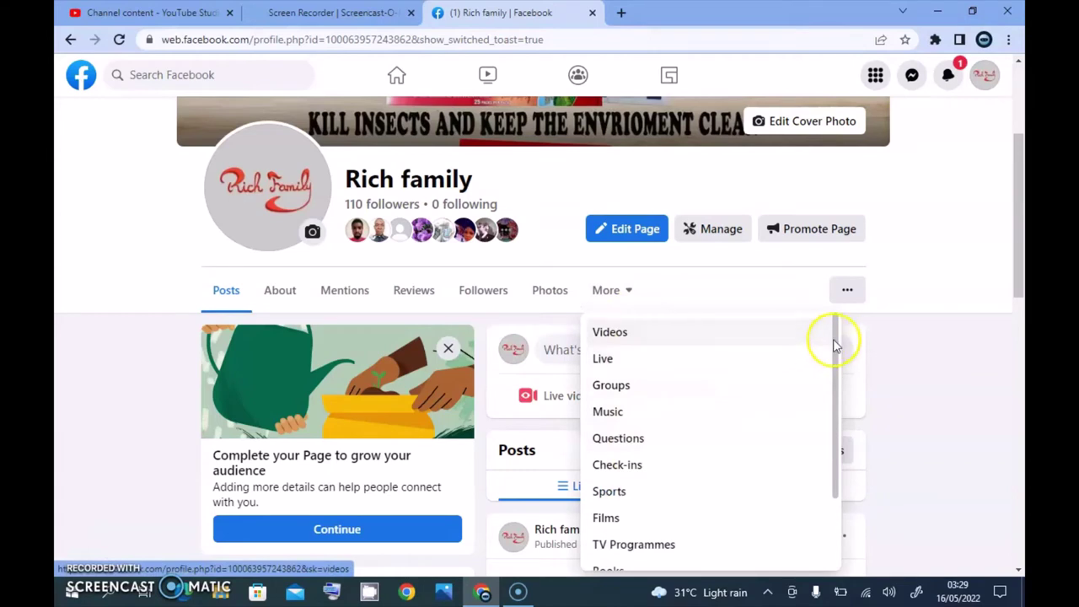
mouse_move(834, 344)
left_mouse_down()
mouse_move(835, 416)
mouse_move(818, 352)
left_mouse_up()
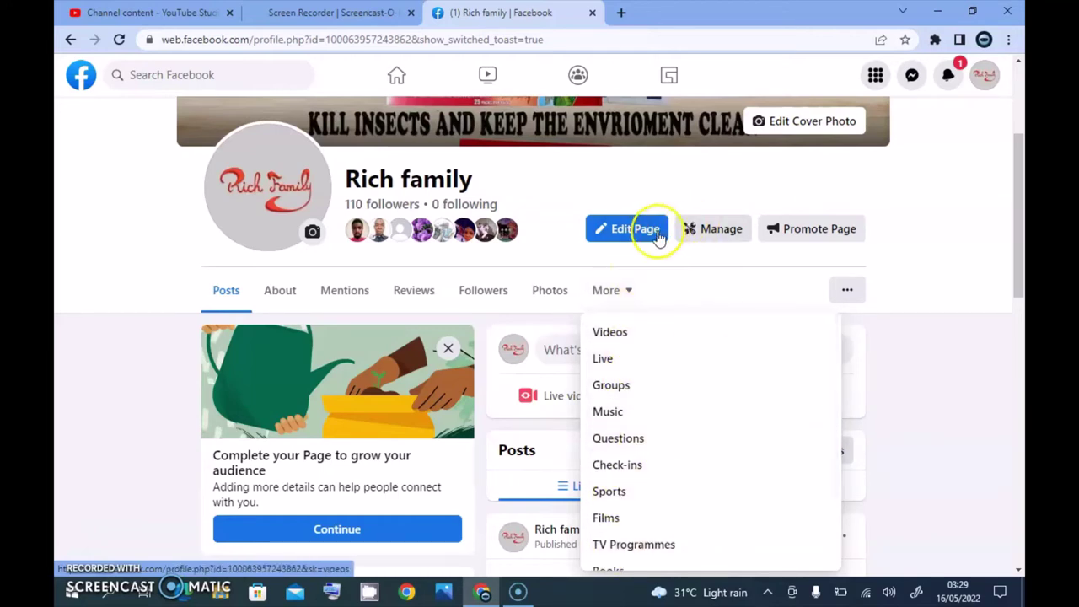
left_click(917, 261)
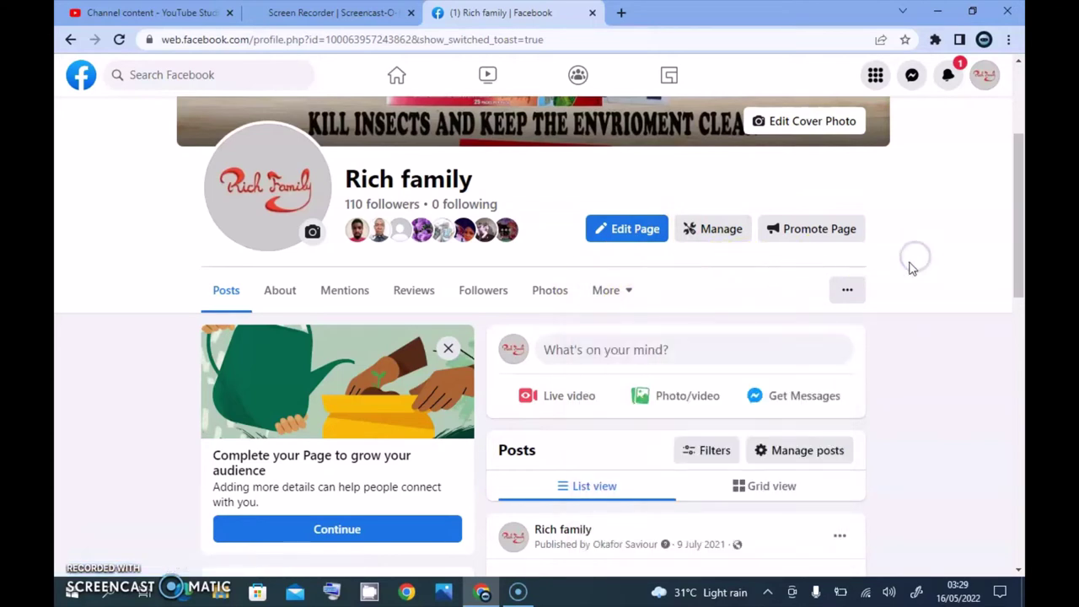
left_click(627, 231)
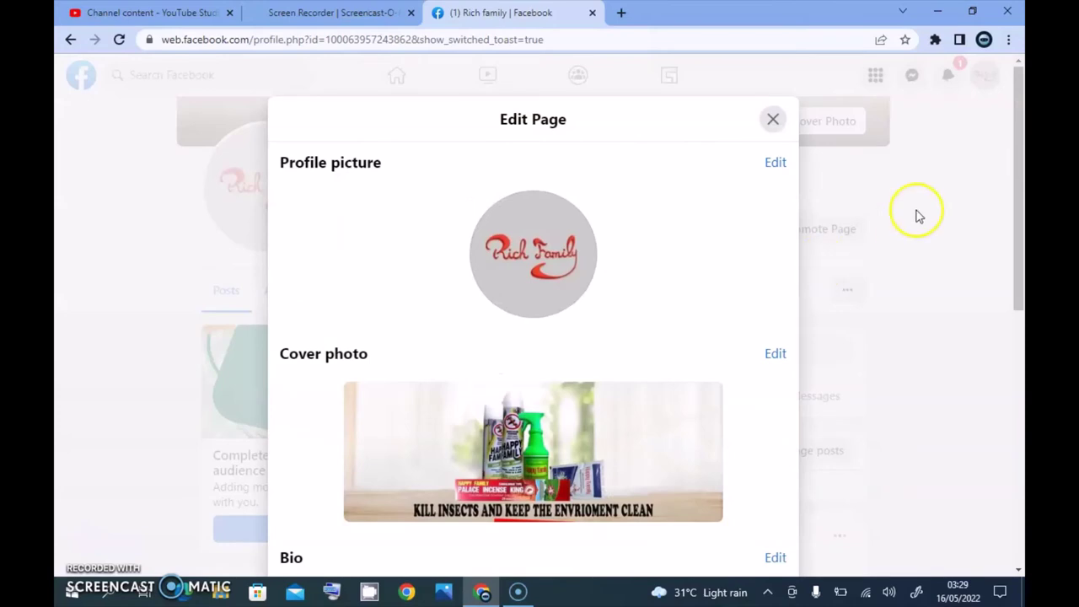
- Go to Edit Your About Info and begin editing the Business service category
left_click_drag(1018, 213, 1018, 470)
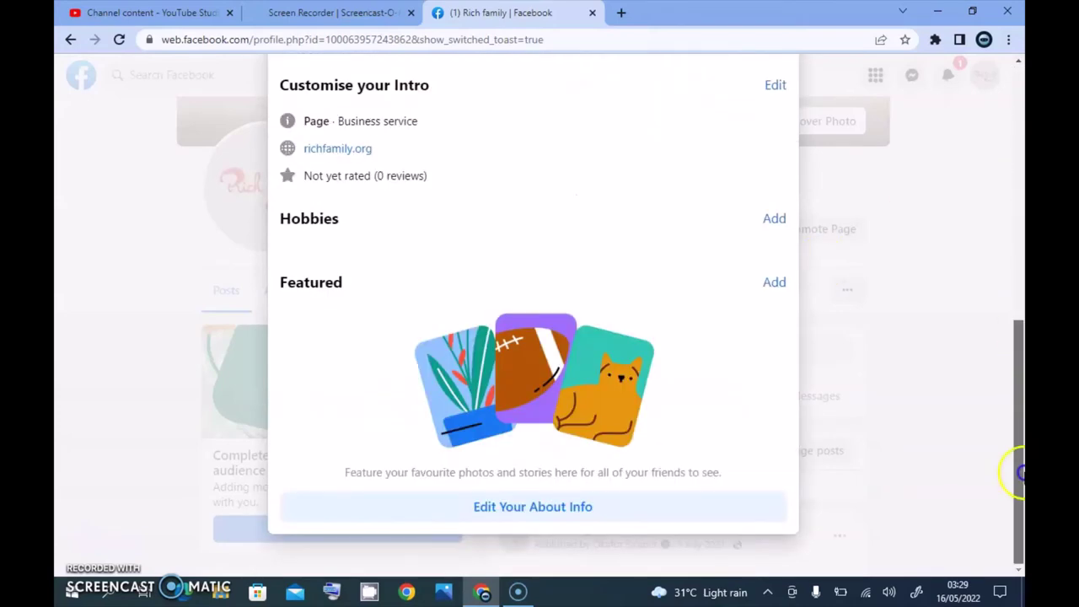
left_click(607, 506)
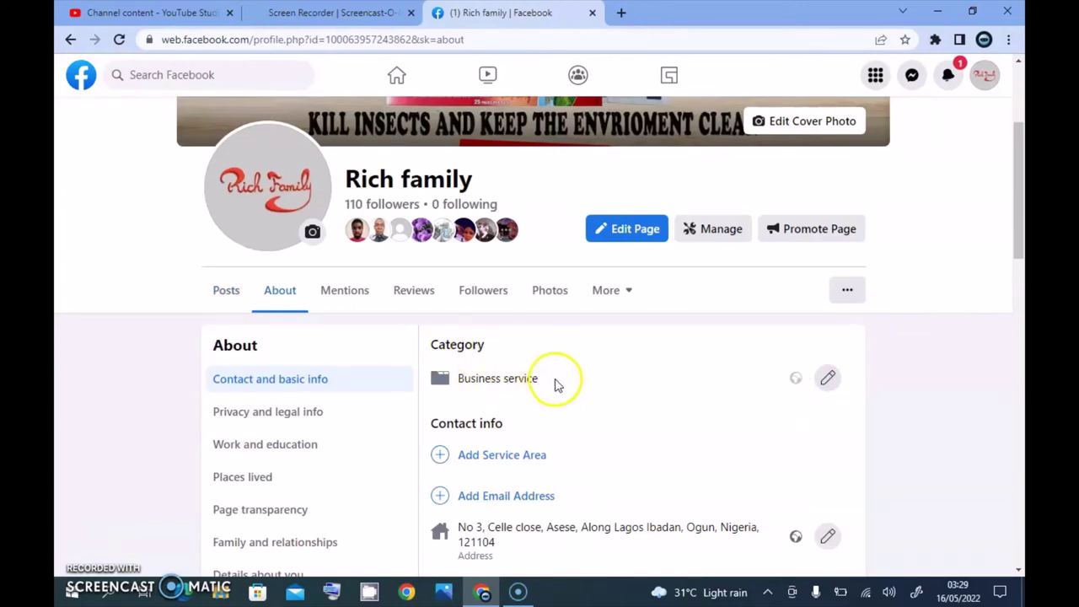
left_click_drag(556, 382, 457, 382)
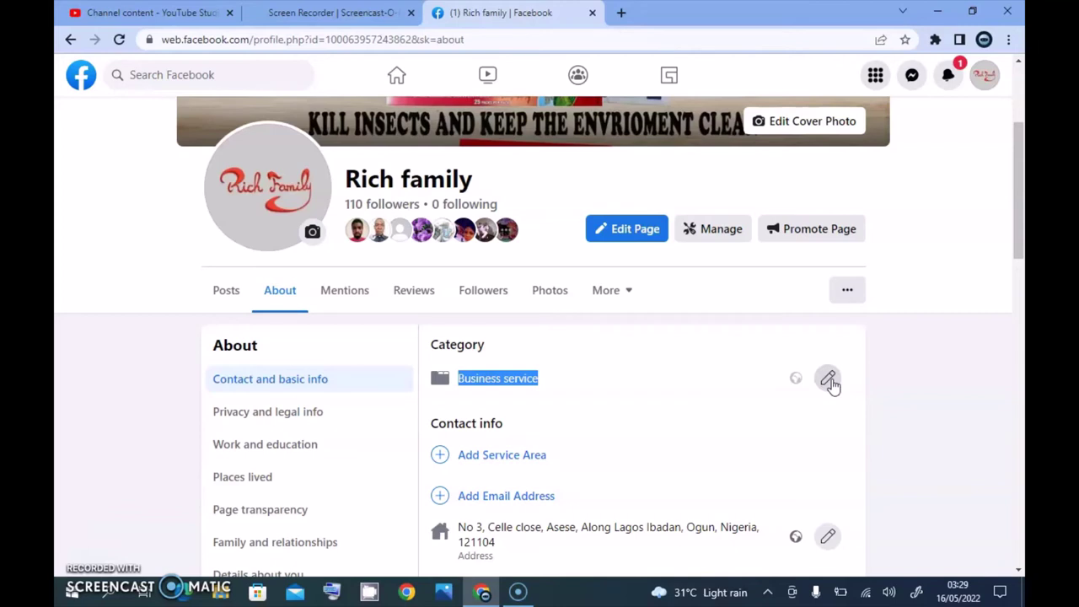
left_click(830, 381)
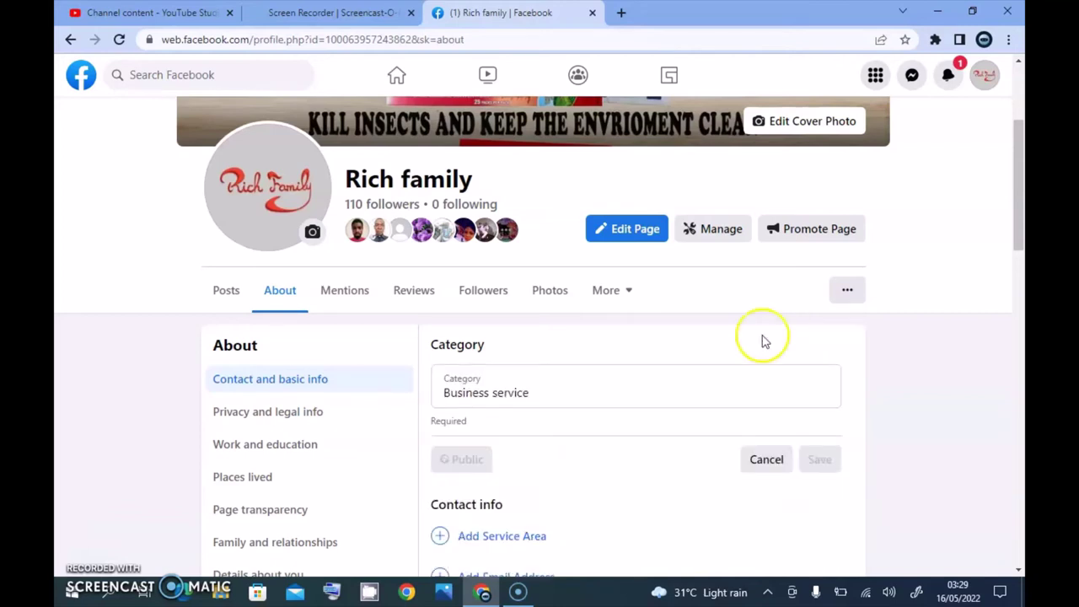
- Replace the Business service category with Game publisher and save it
left_click(640, 402)
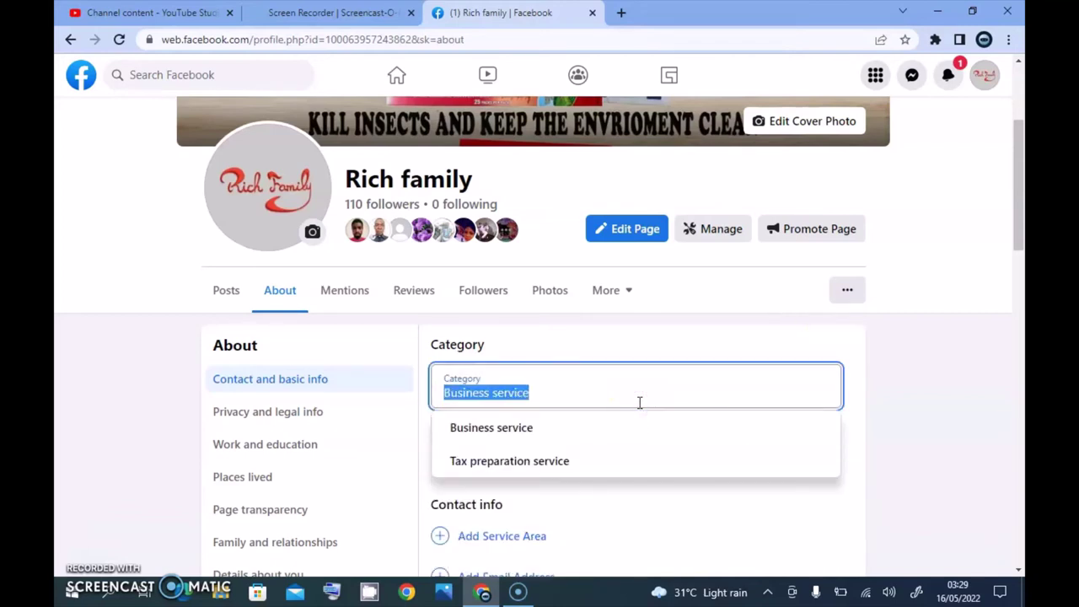
key("BackSpace")
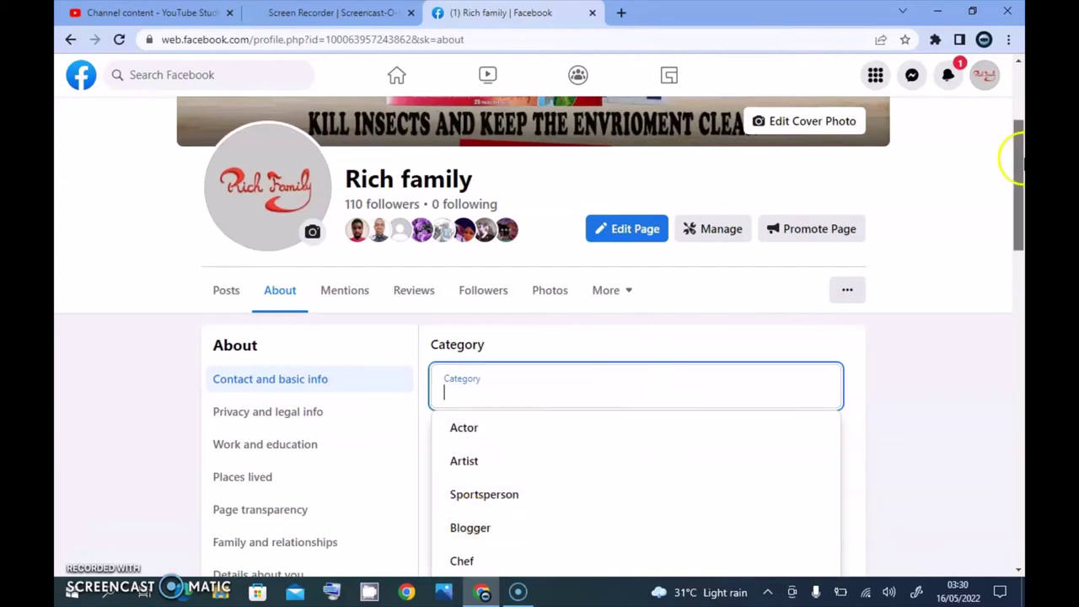
left_click_drag(1016, 159, 1020, 210)
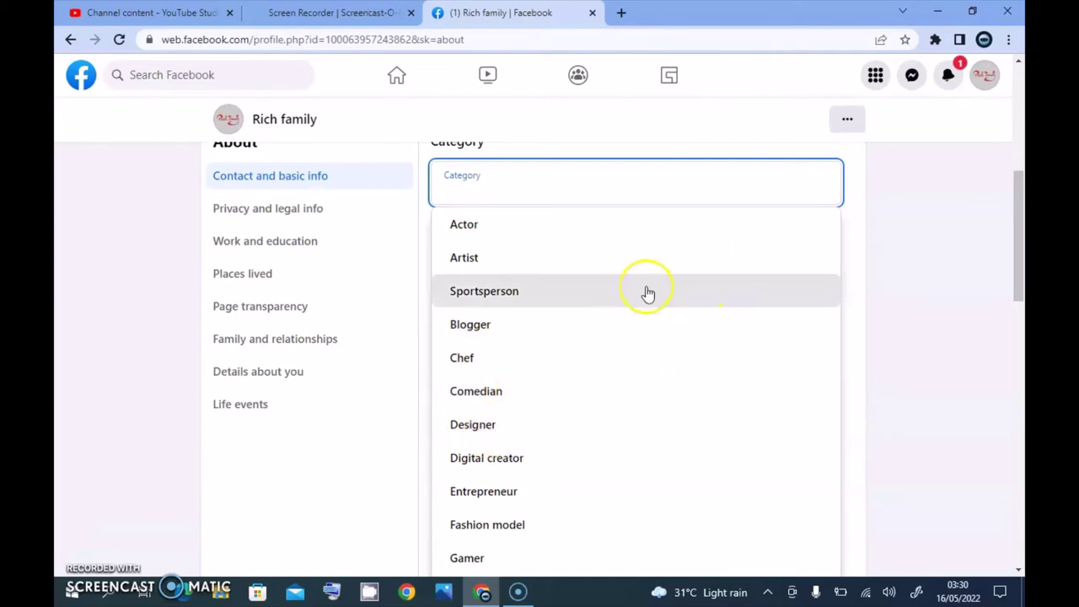
type("game")
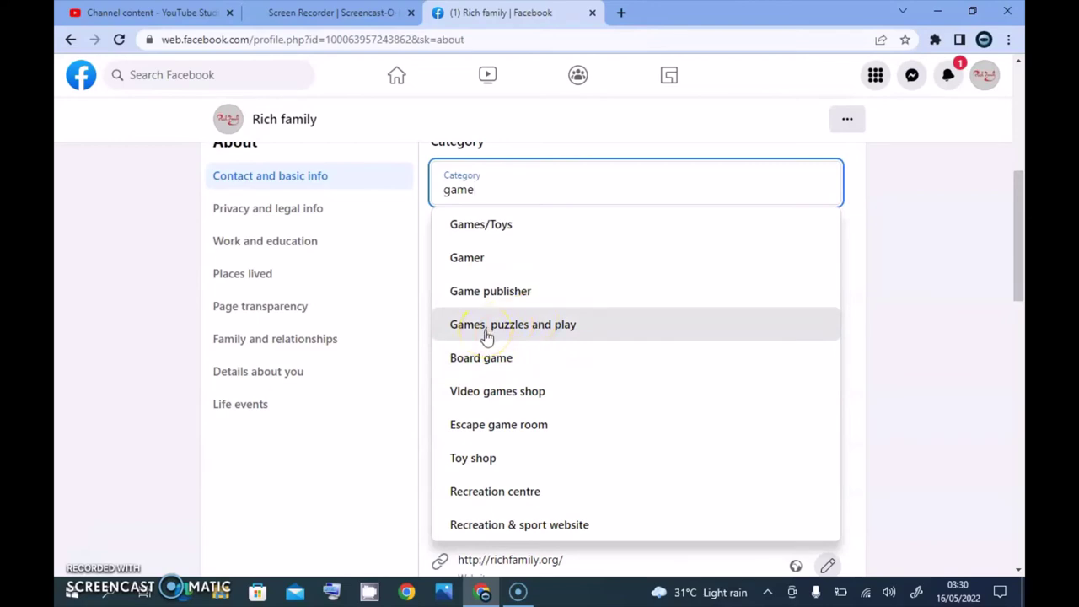
left_click(541, 292)
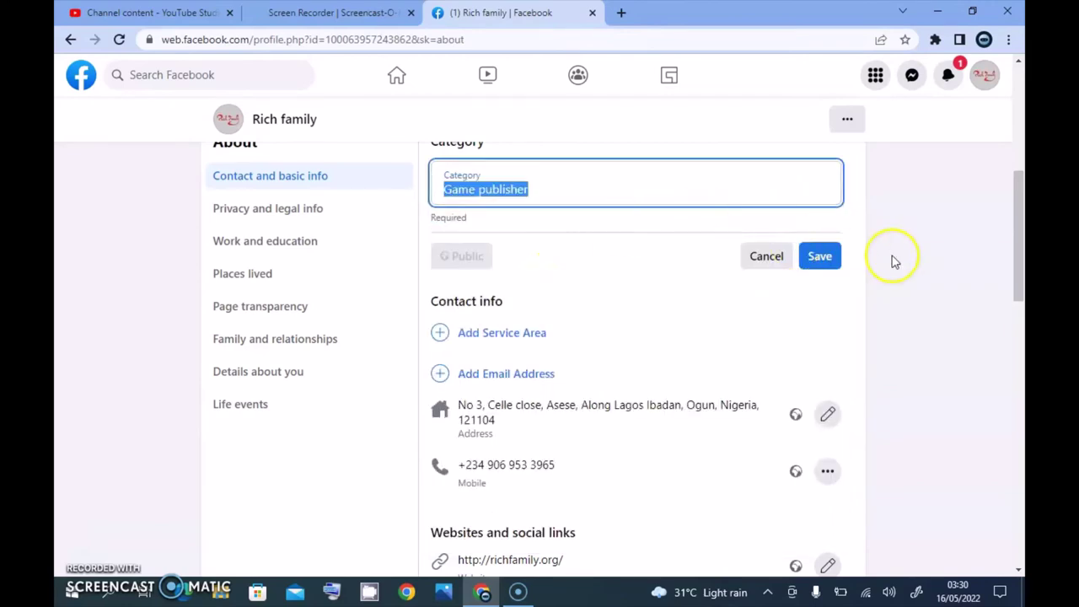
left_click(822, 265)
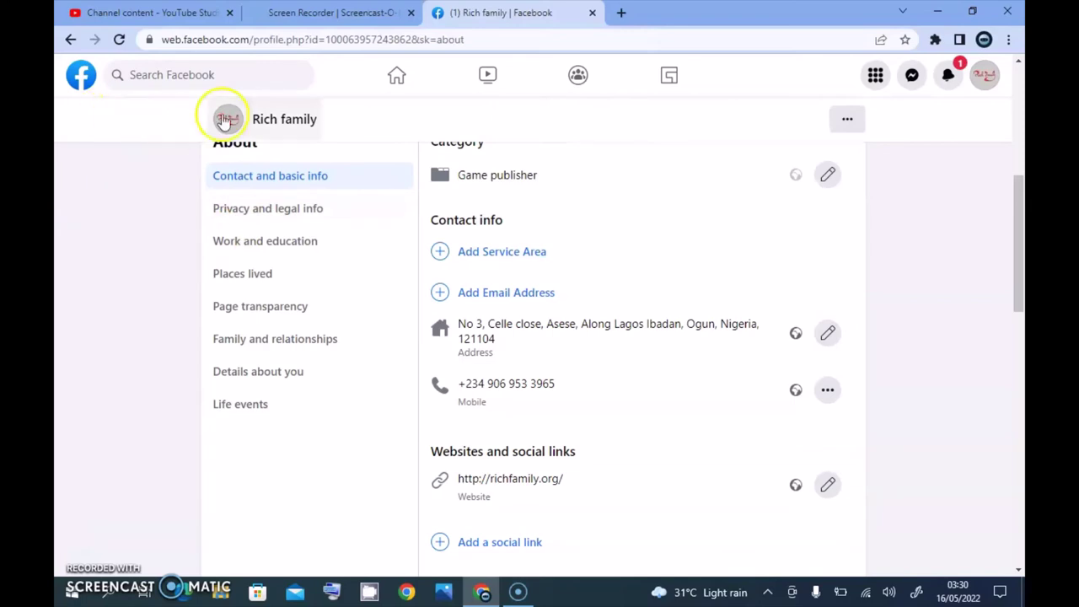
- Return via Home to the Rich family Page's Posts timeline and check its More tab list
left_click(413, 78)
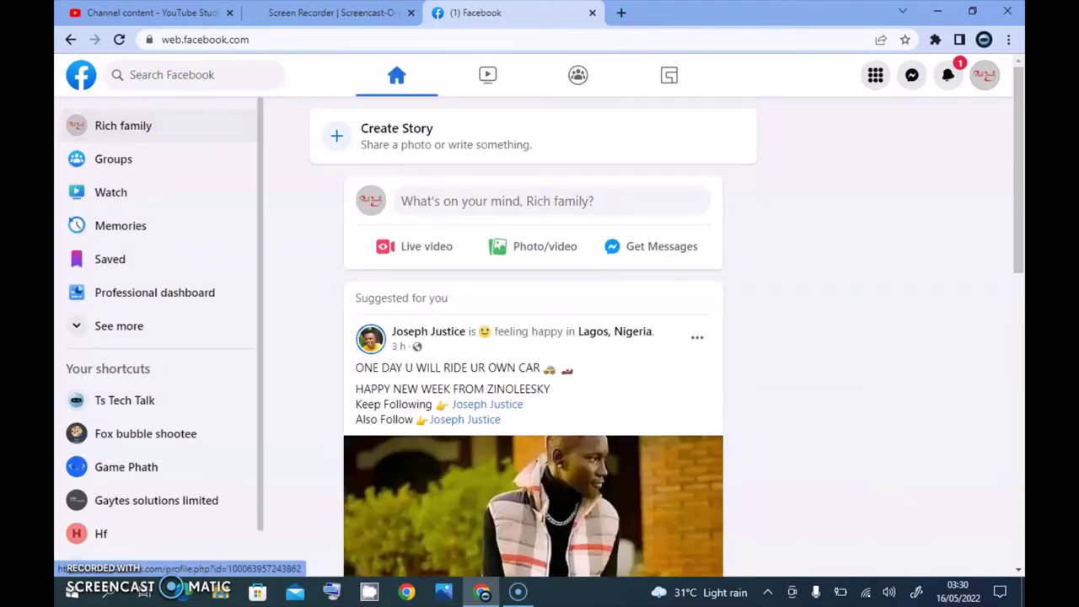
left_click(126, 124)
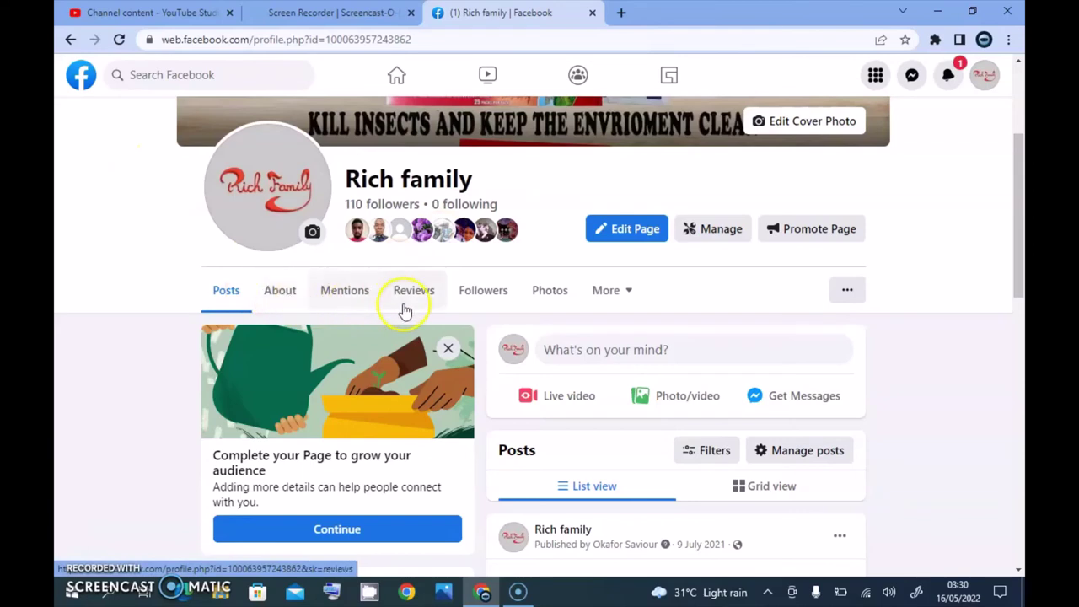
left_click(619, 296)
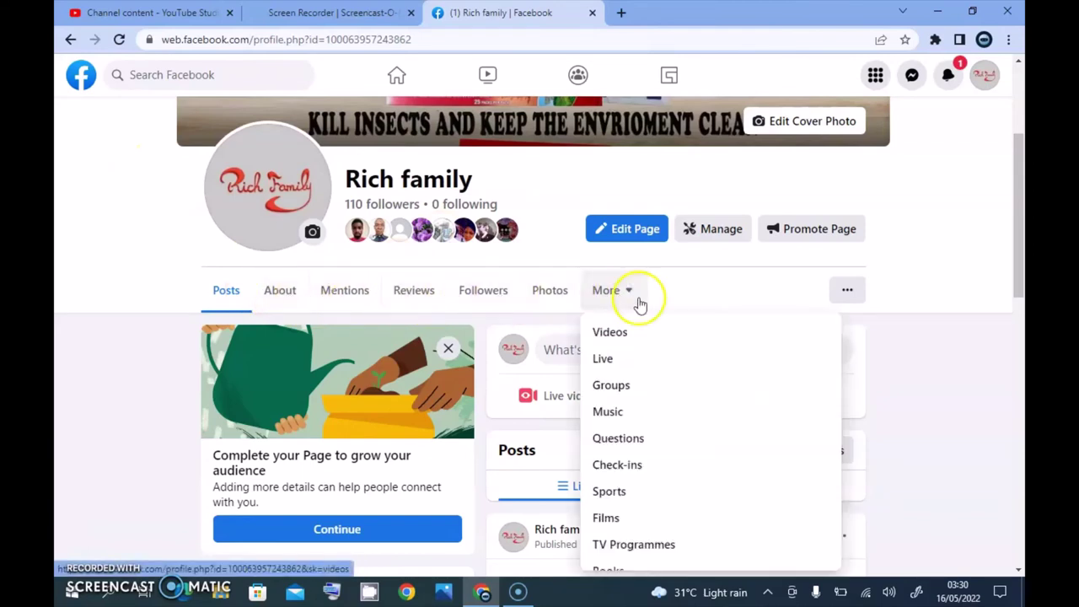
left_click_drag(831, 329, 856, 444)
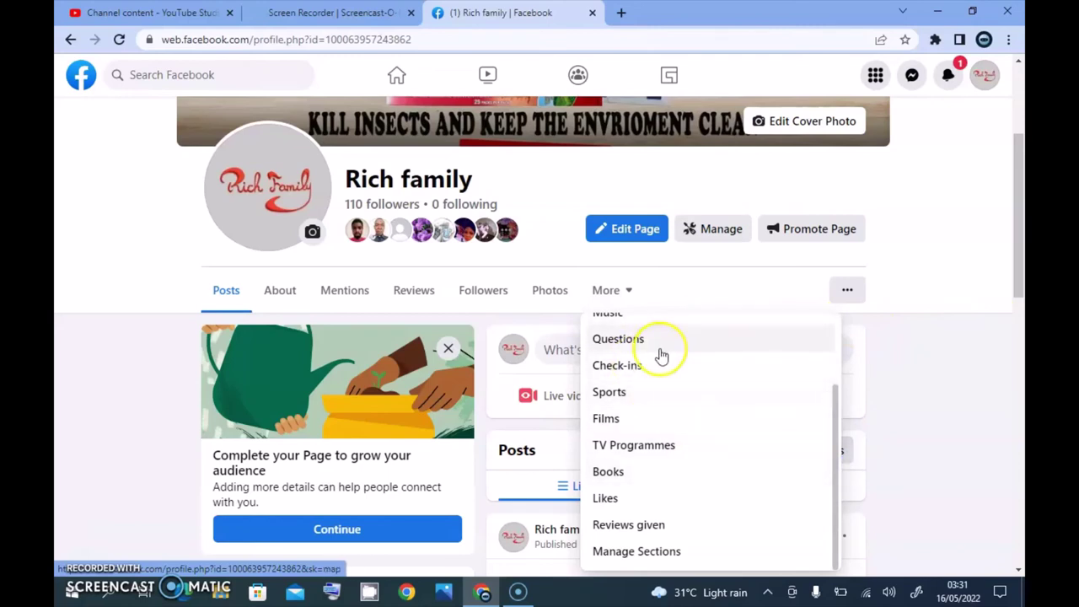
left_click(954, 231)
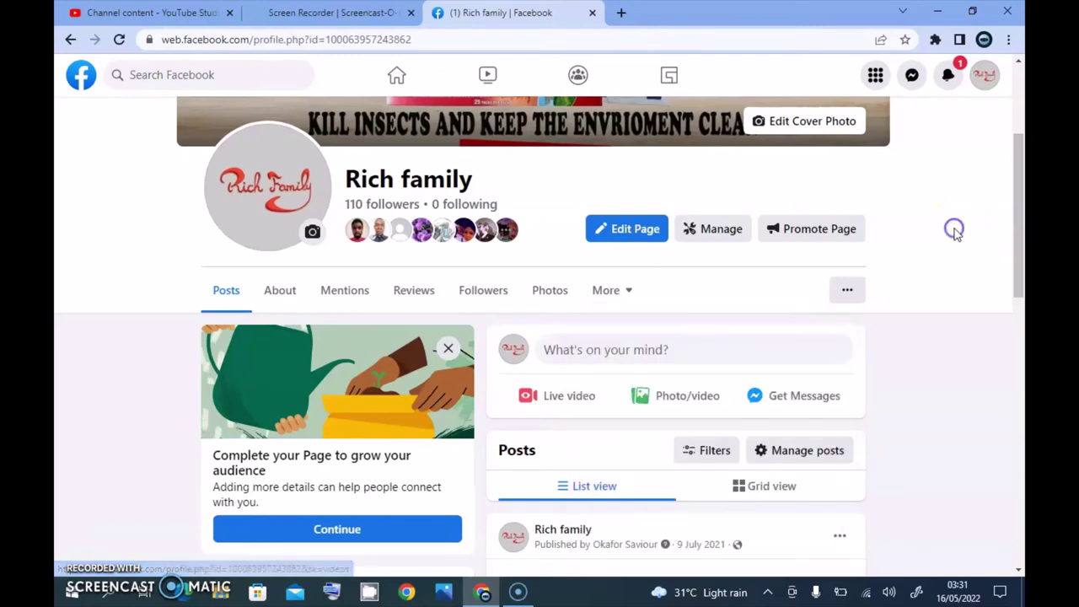